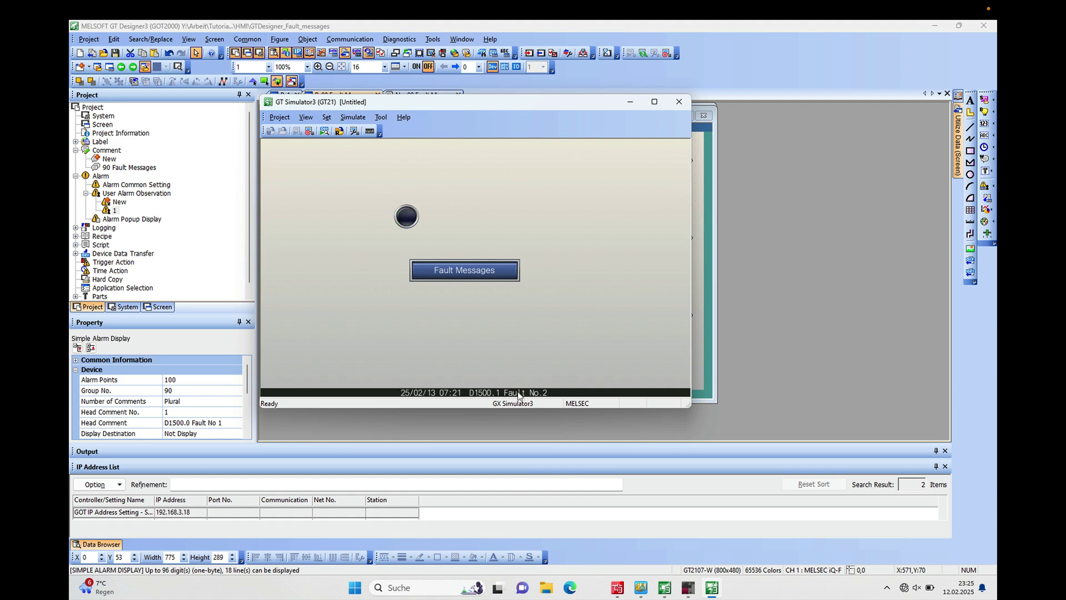
Step: Close the GT Simulator3 window with Alt+F4 to return to the Fault Messages screen
key("alt+F4")
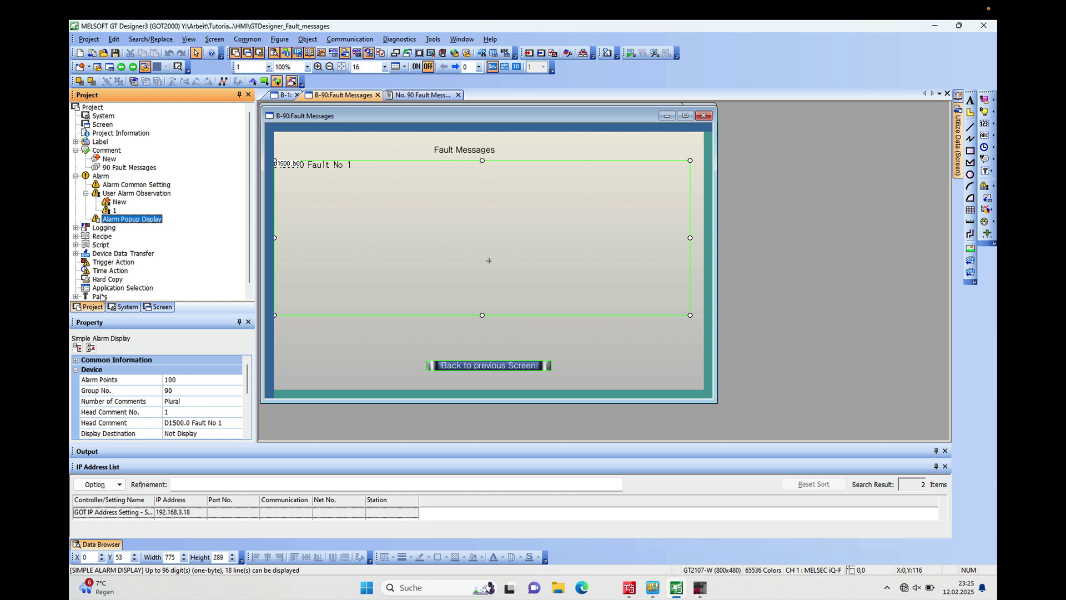
Step: Enable Use Alarm Popup Display with the display type kept at Fixed
double_click(125, 221)
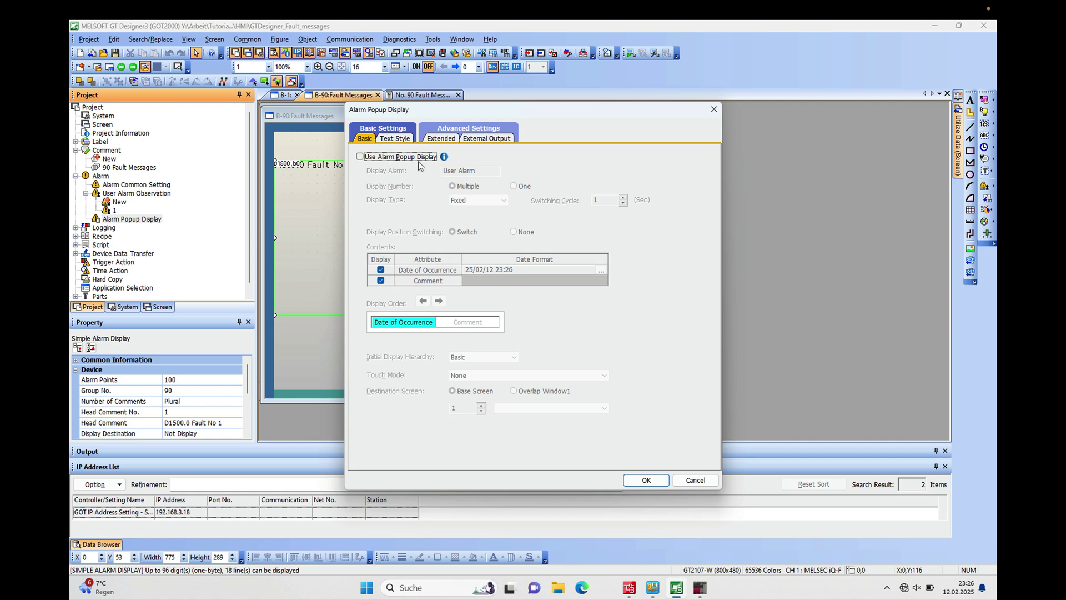
left_click(360, 157)
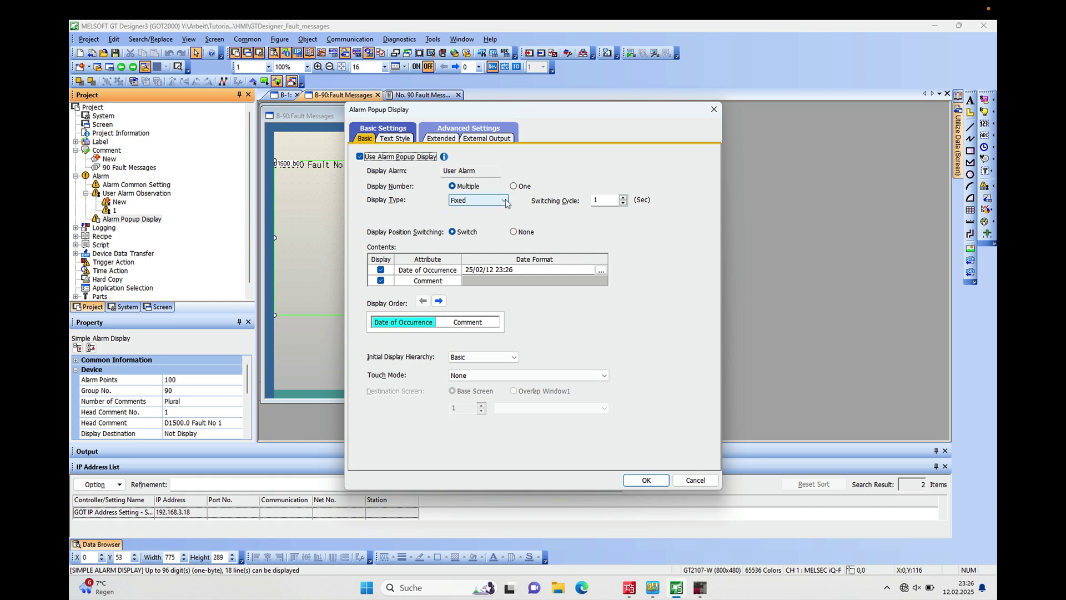
left_click(474, 202)
left_click(480, 211)
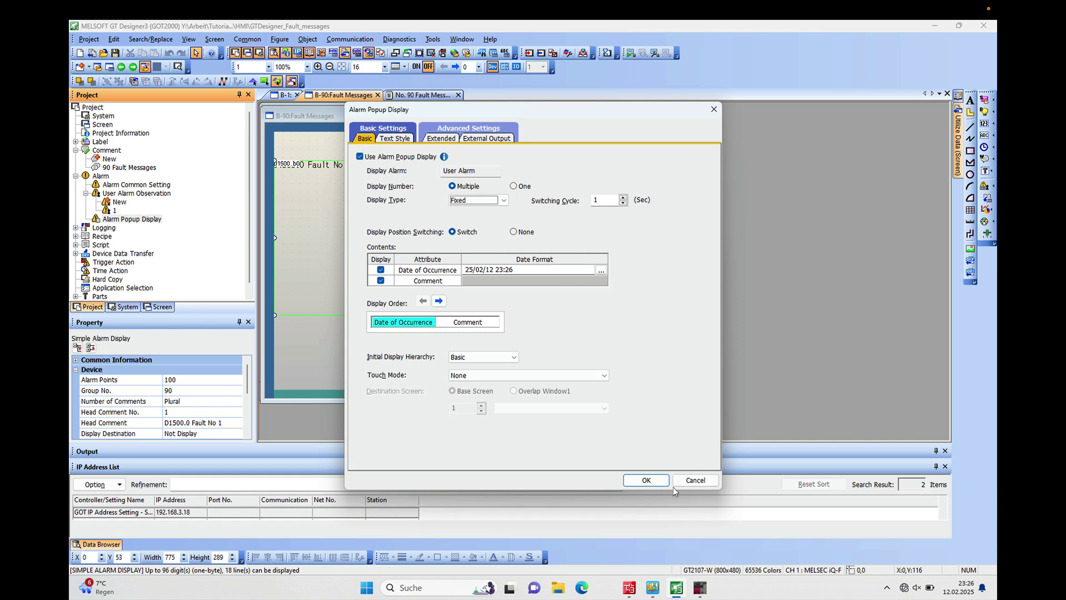
left_click(646, 480)
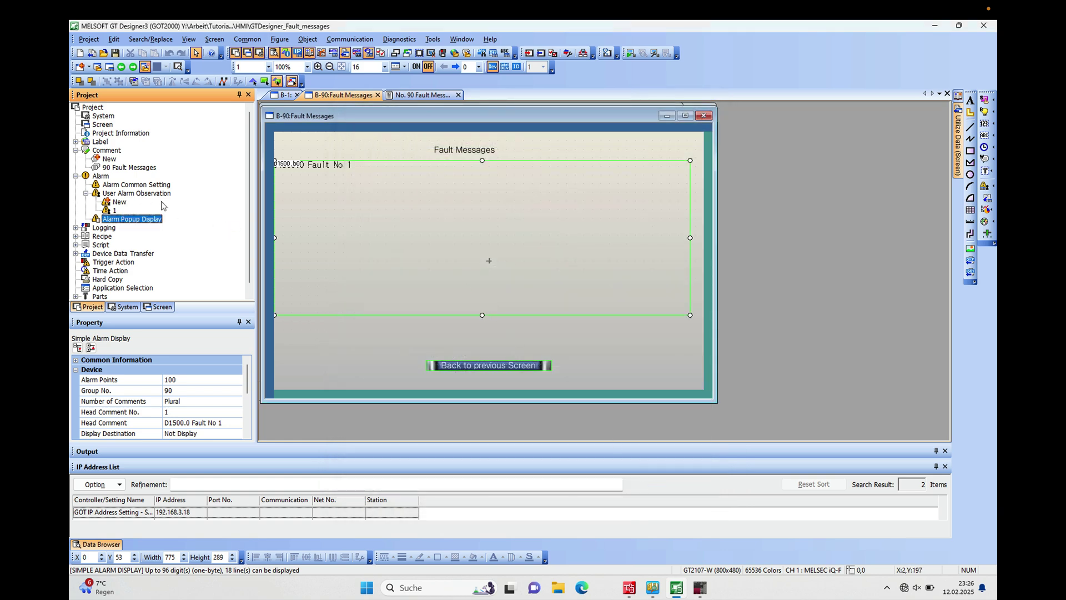
Step: Check 'Pop up alarms' on the Basic tab of User Alarm Observation 1
double_click(115, 211)
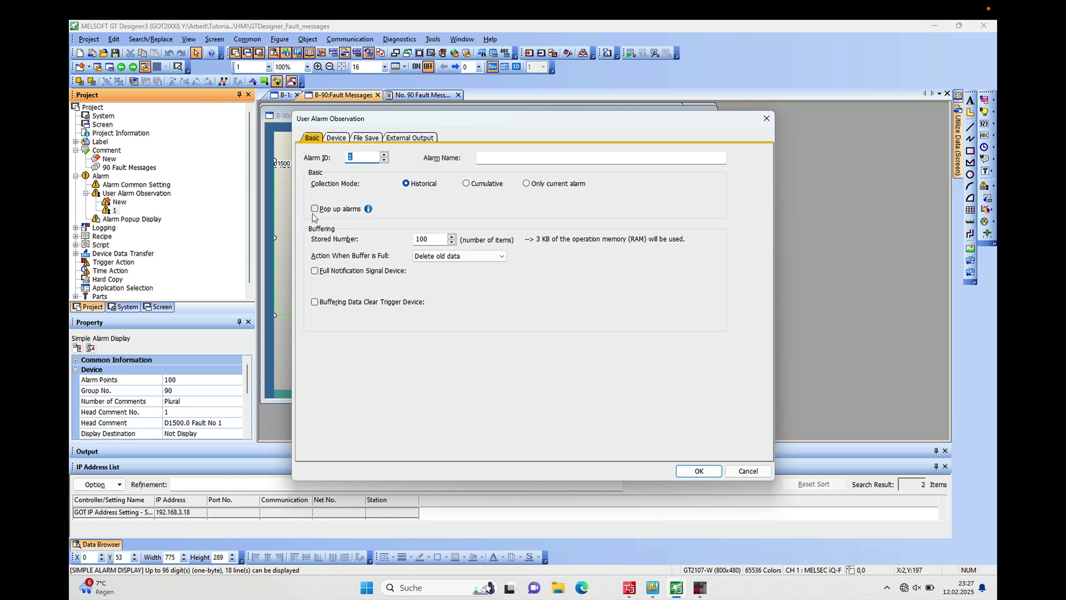
left_click(315, 210)
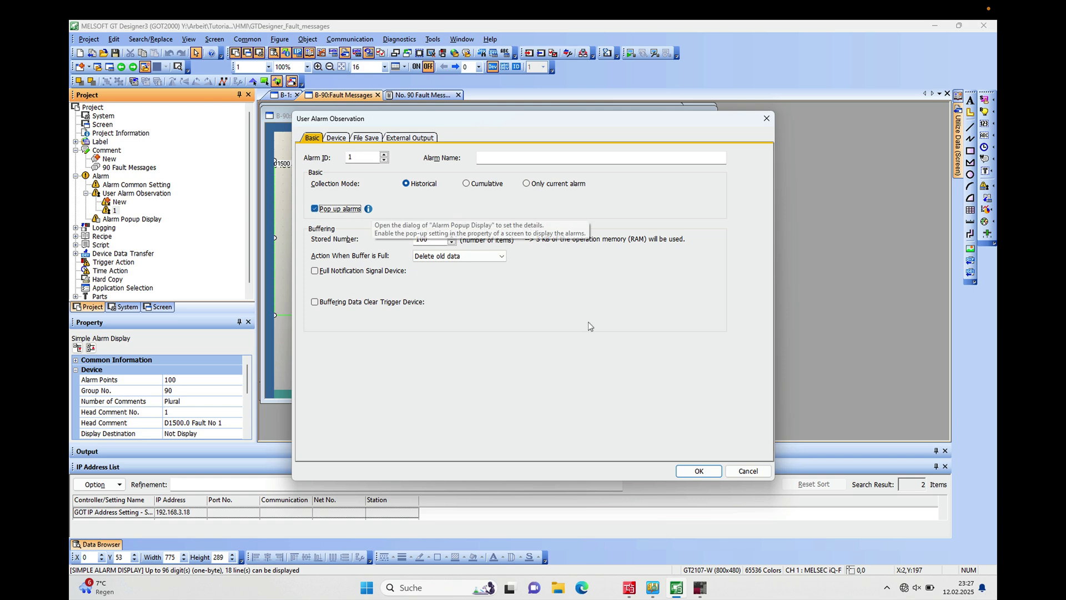
left_click(699, 472)
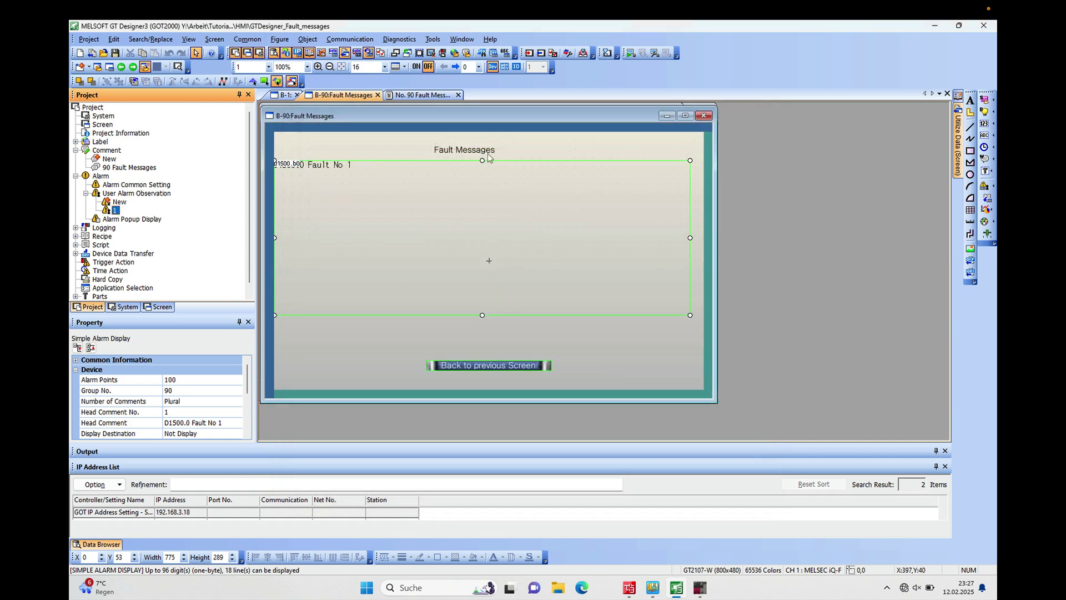
Step: Run the simulator, view the four active faults on Fault Messages, then return to GT Designer3
left_click(631, 52)
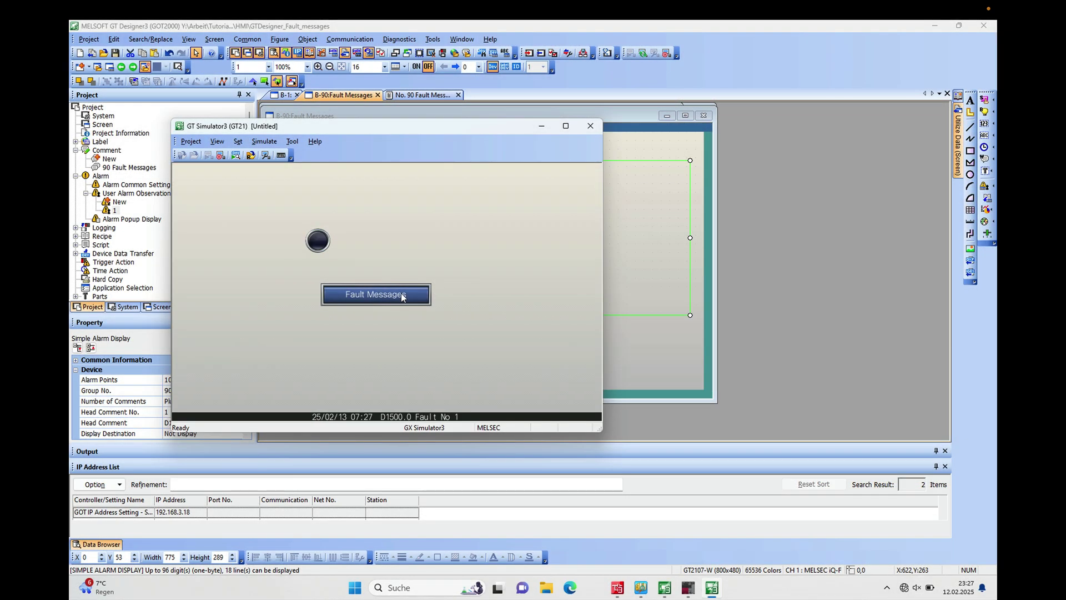
left_click(397, 296)
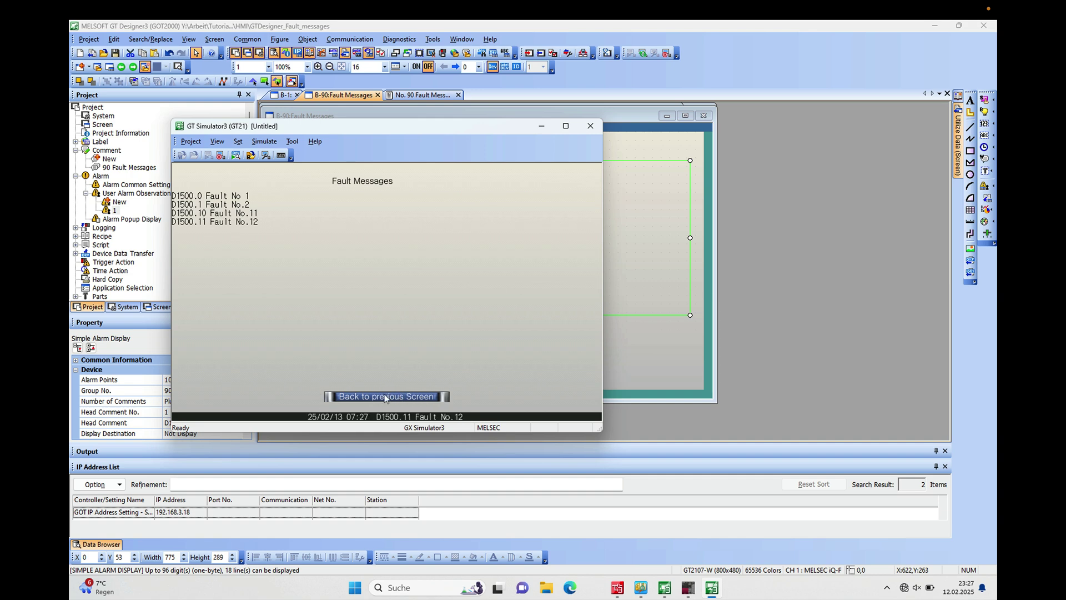
left_click(650, 352)
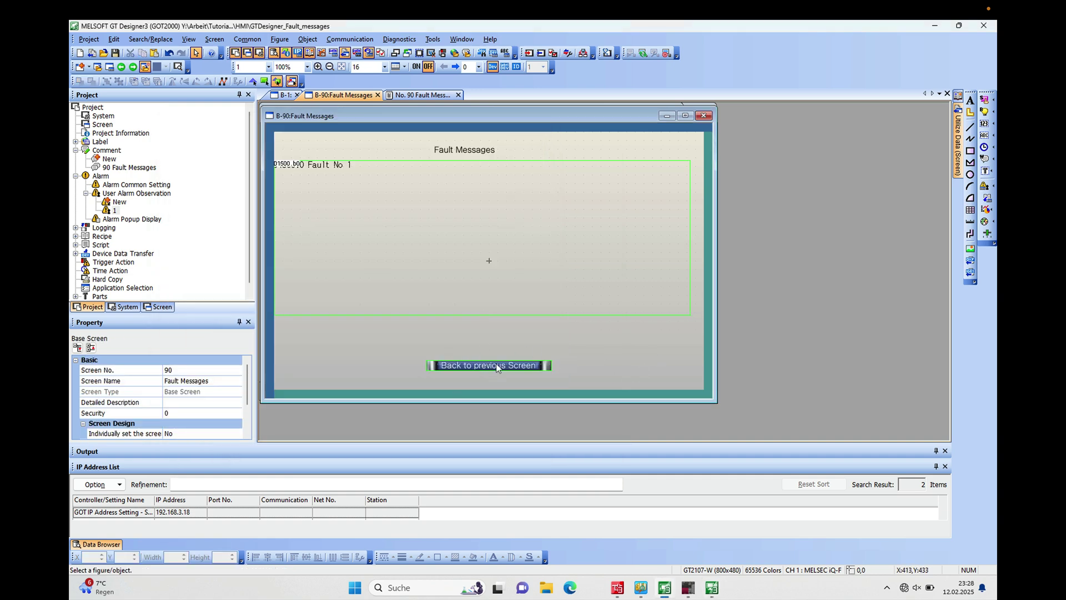
Step: Draw a go-to-screen switch above the back button, then delete it again
left_click(314, 42)
mouse_move(338, 69)
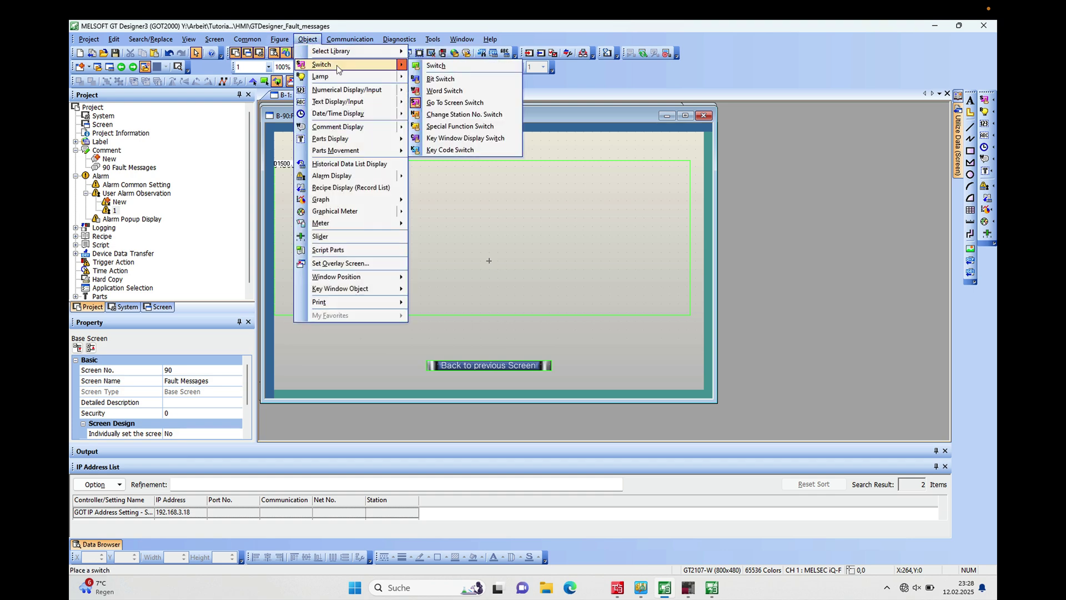
left_click(436, 65)
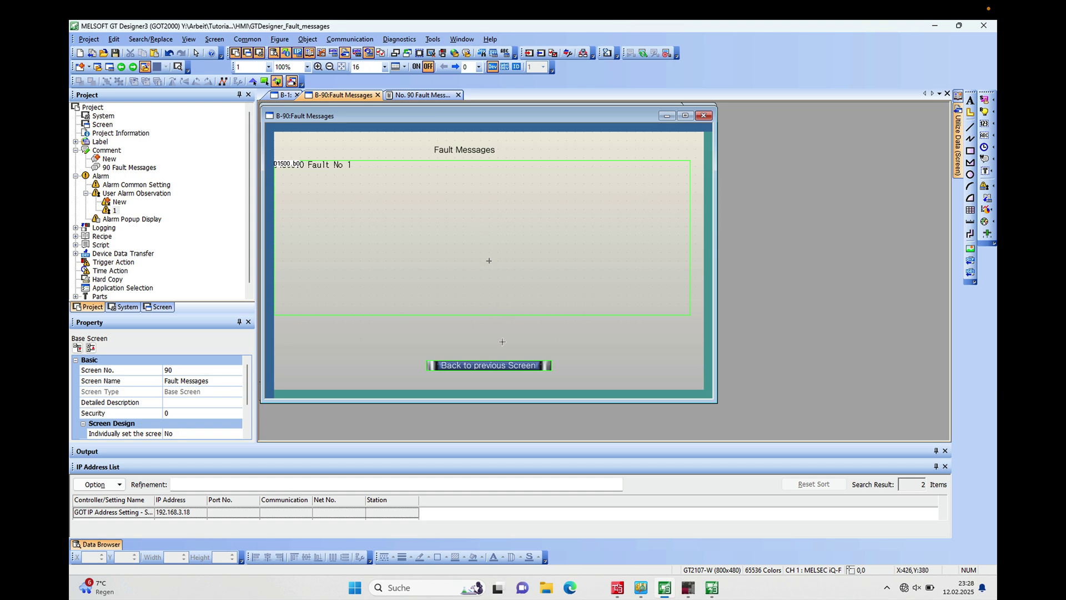
left_click_drag(498, 338, 589, 347)
double_click(552, 342)
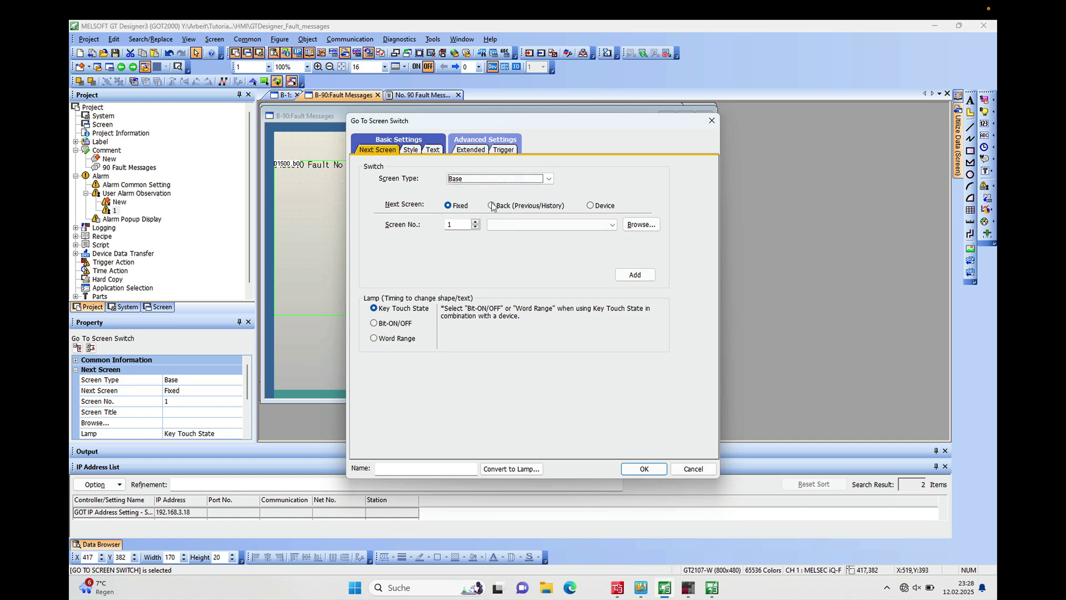
left_click(694, 469)
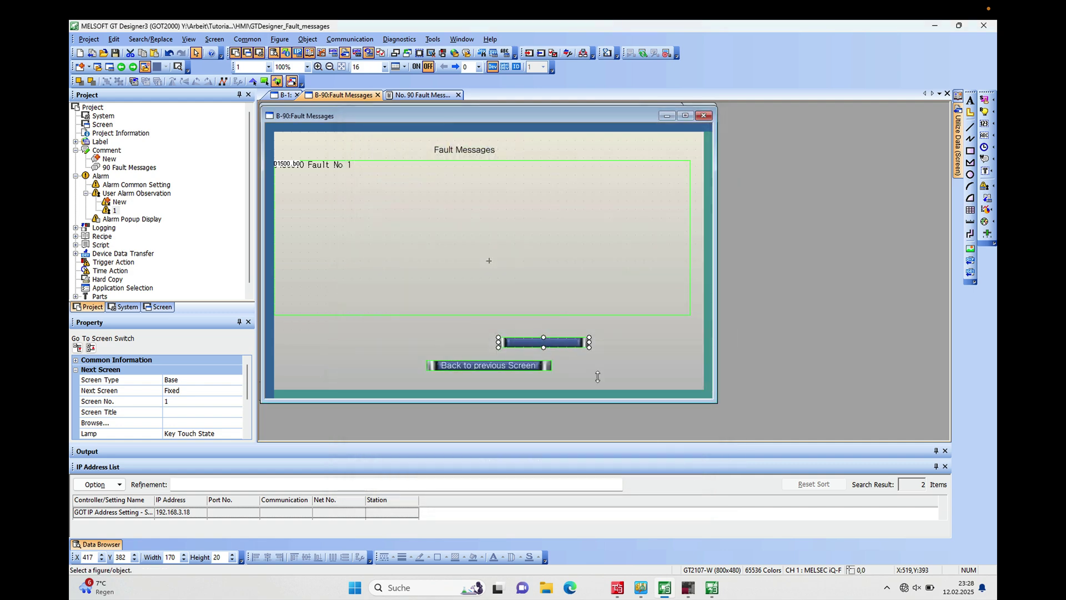
right_click(548, 338)
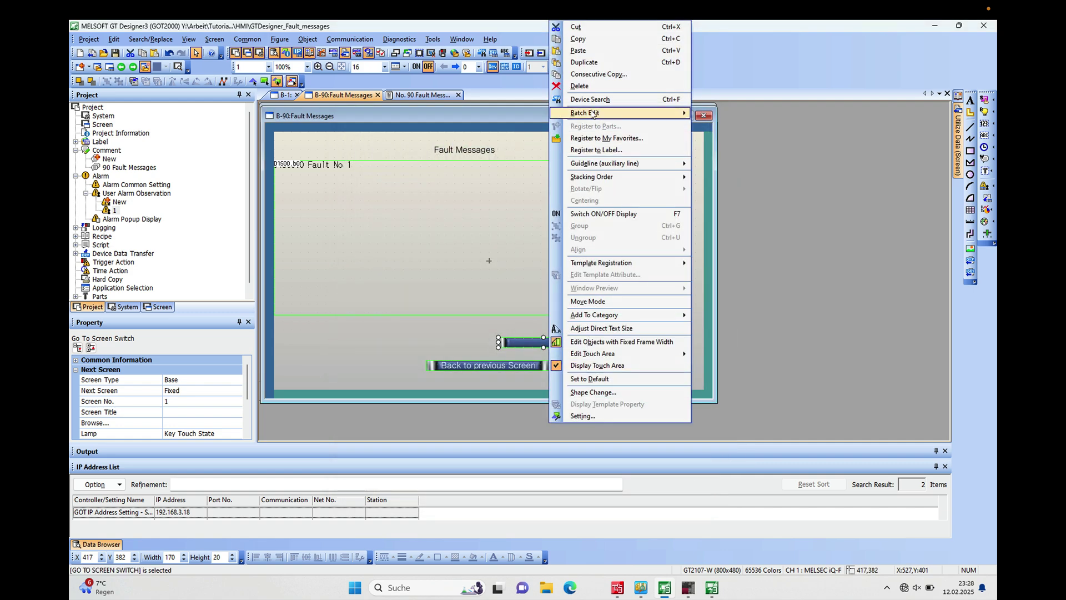
left_click(584, 85)
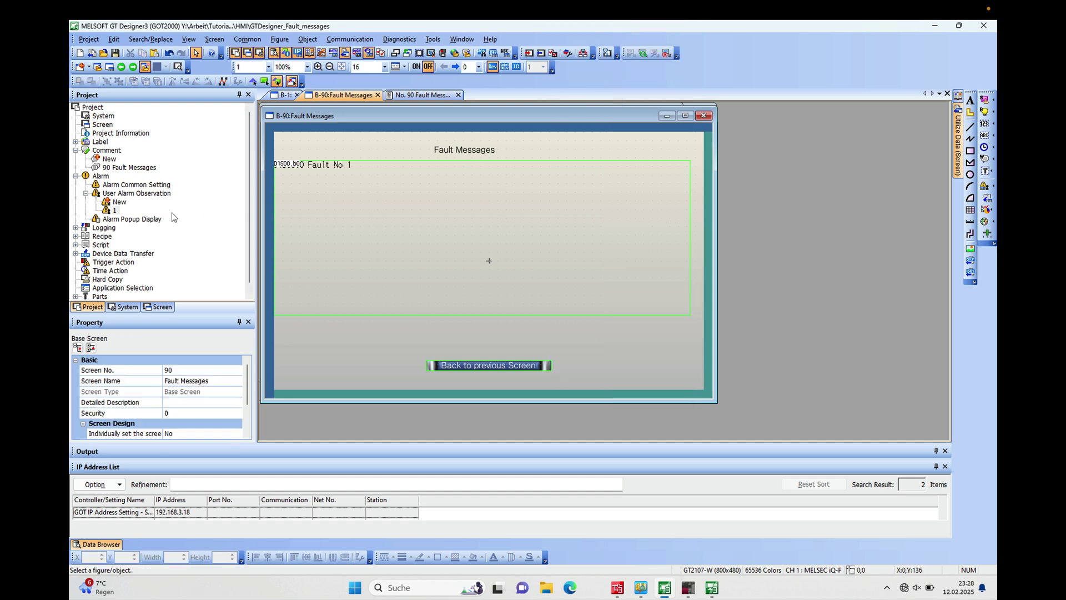
Step: Change the alarm popup Display Number from Multiple to One
double_click(139, 220)
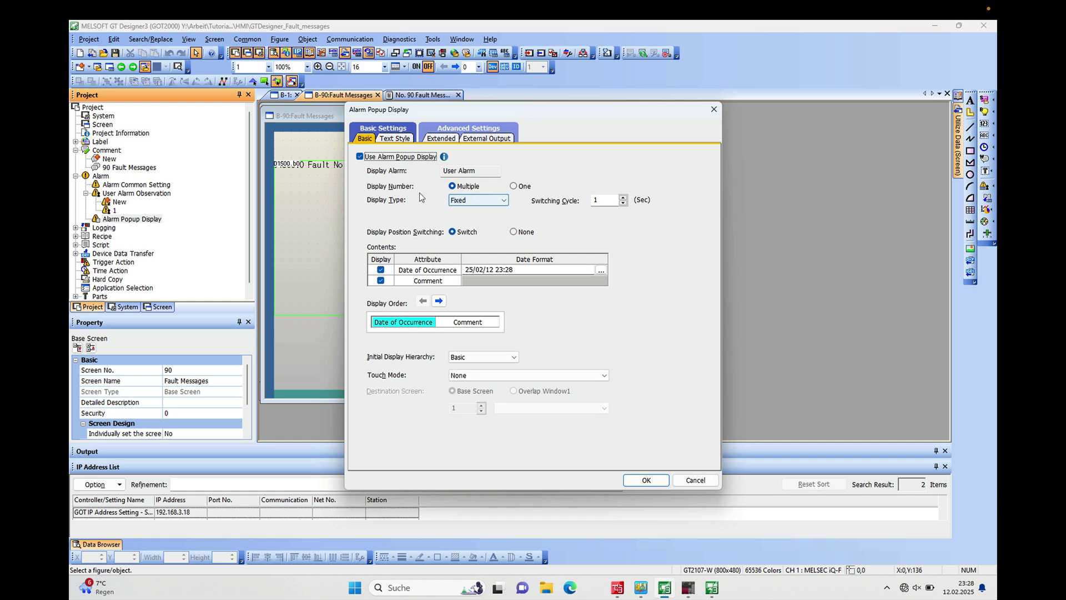
left_click(515, 187)
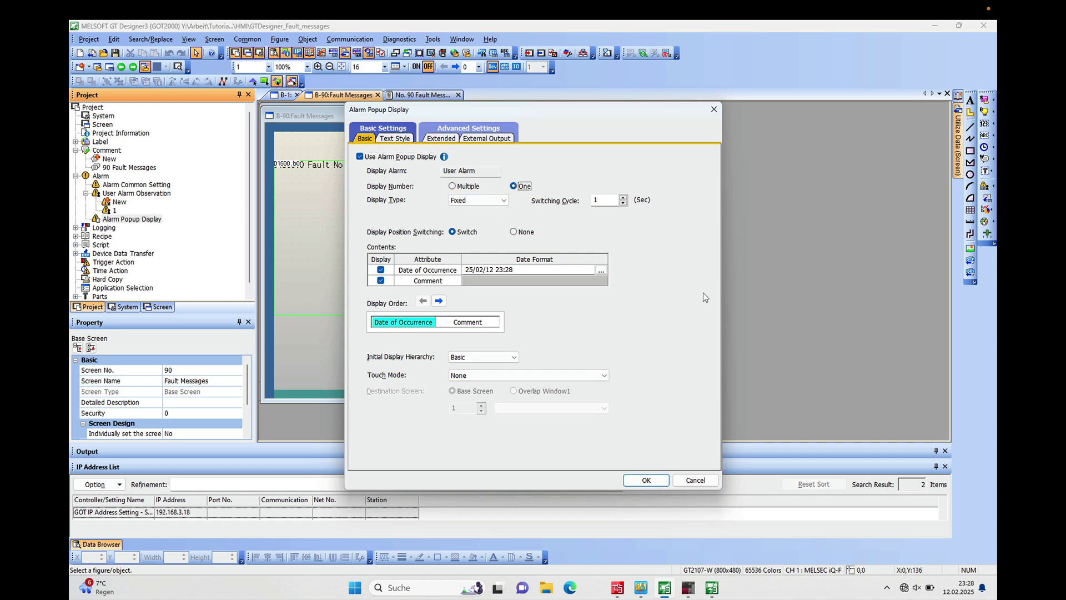
left_click(649, 479)
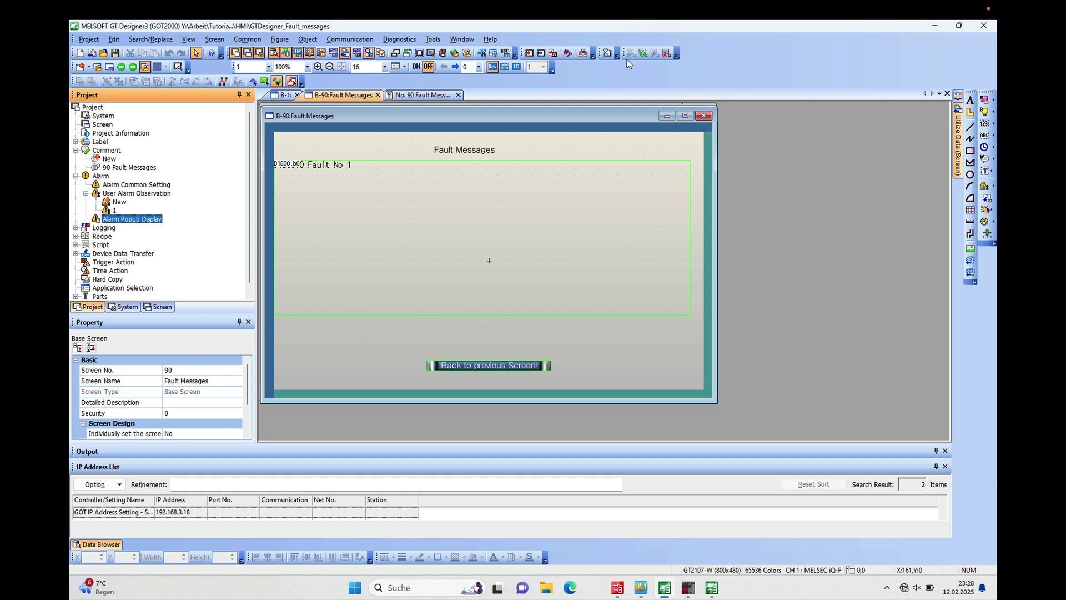
left_click(501, 238)
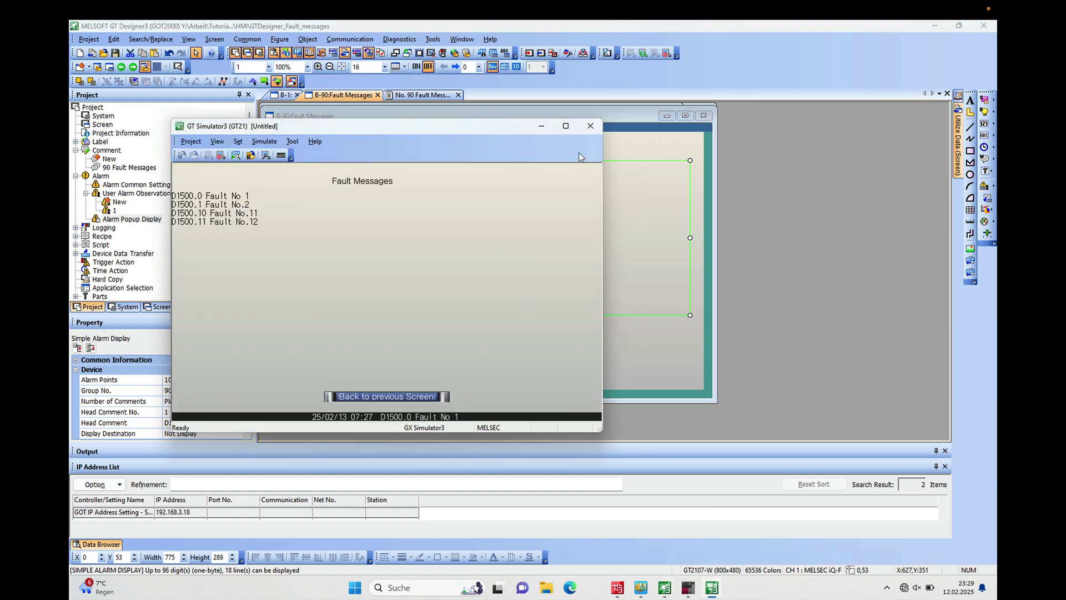
left_click(592, 128)
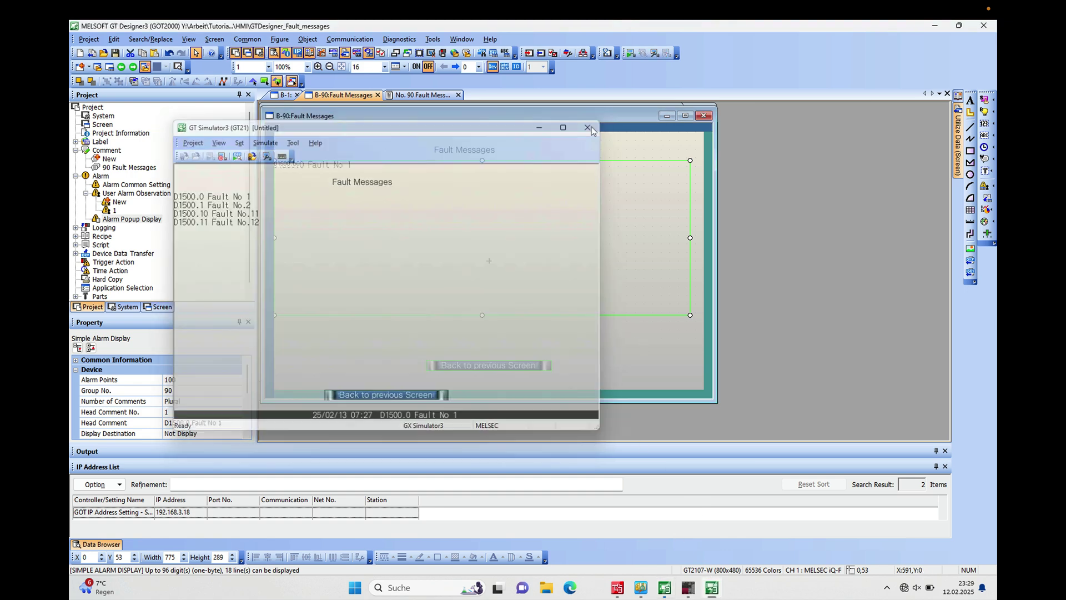
left_click(629, 53)
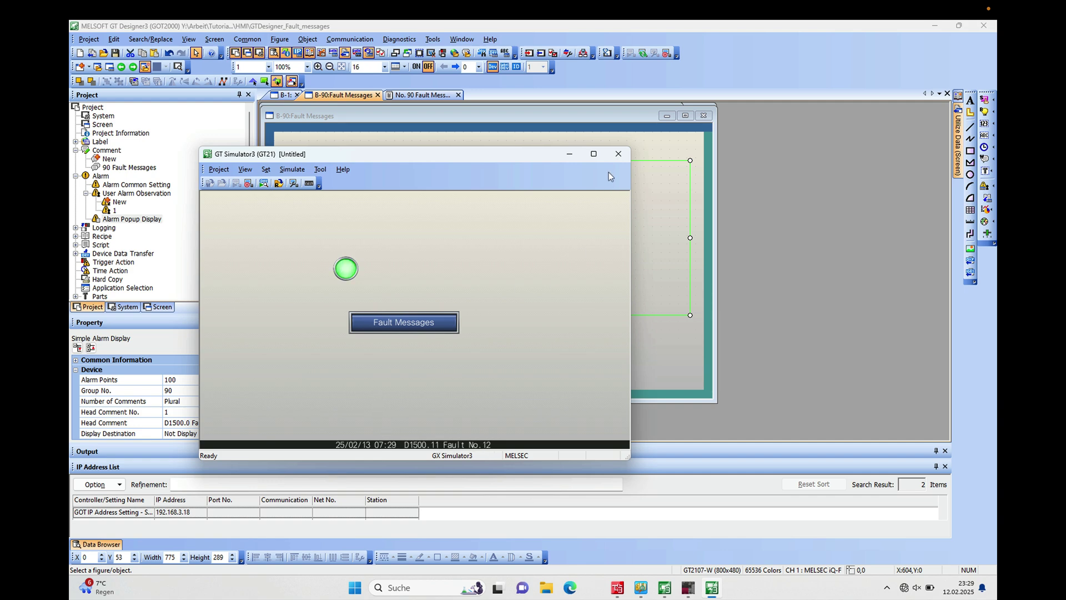
left_click(619, 155)
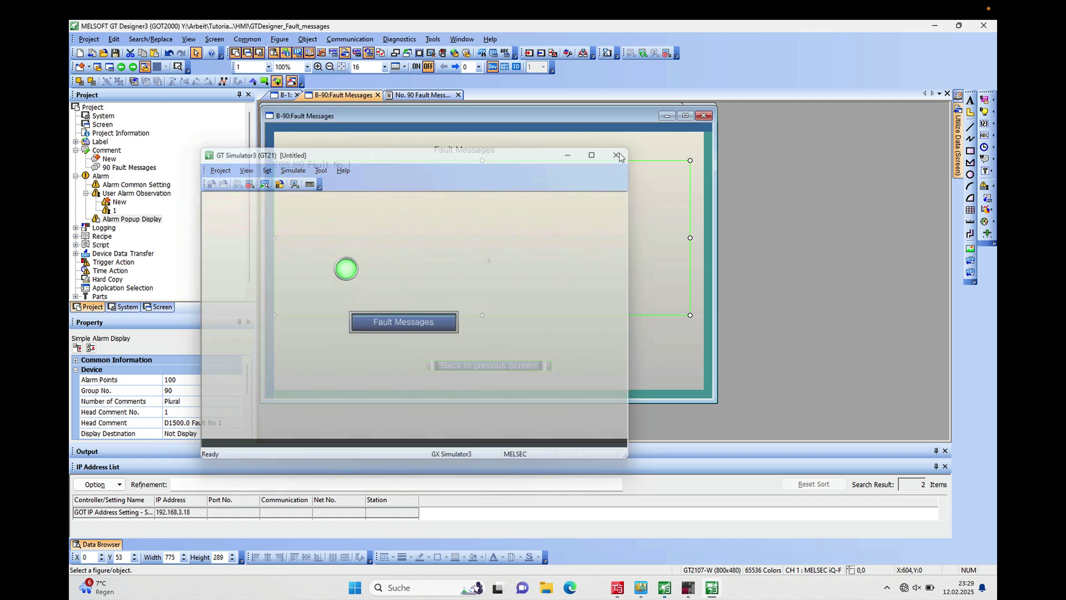
Step: Set the alarm popup to Multiple display, Flow type, and High flow rate
double_click(143, 221)
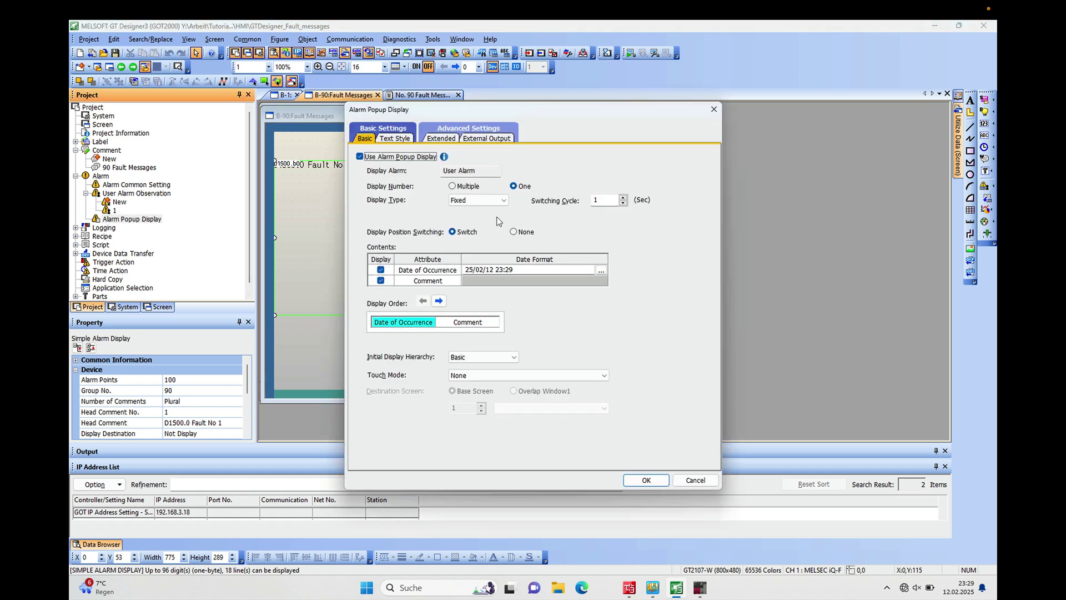
left_click(480, 202)
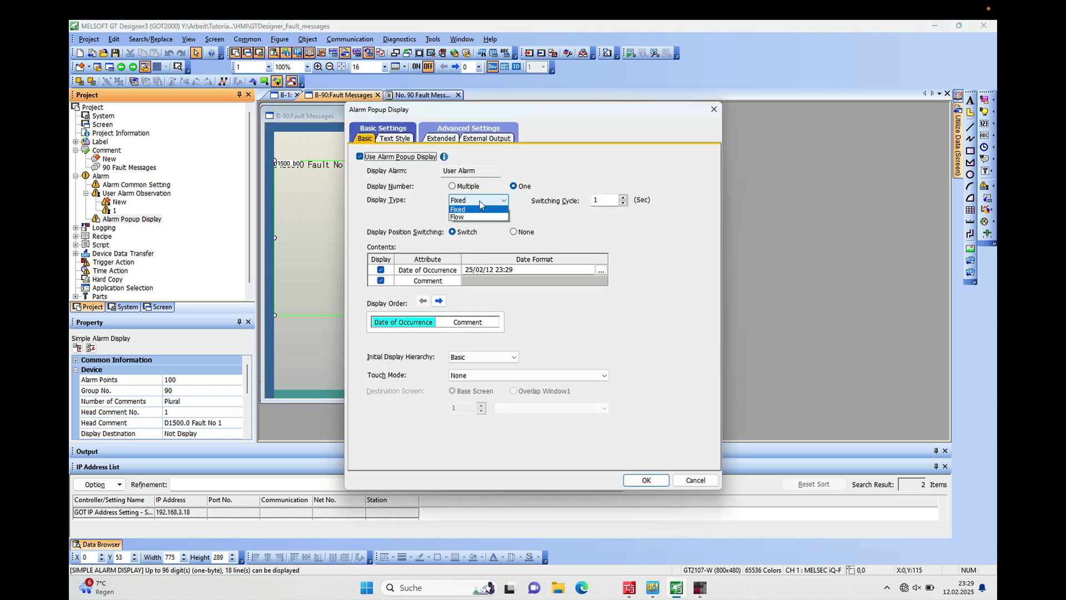
left_click(471, 219)
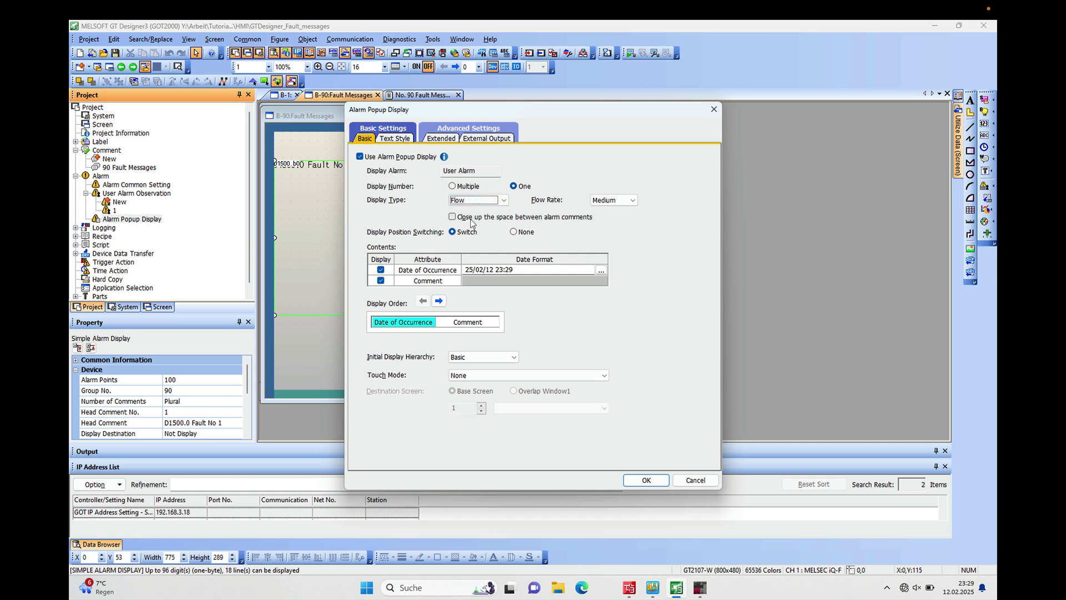
left_click(614, 201)
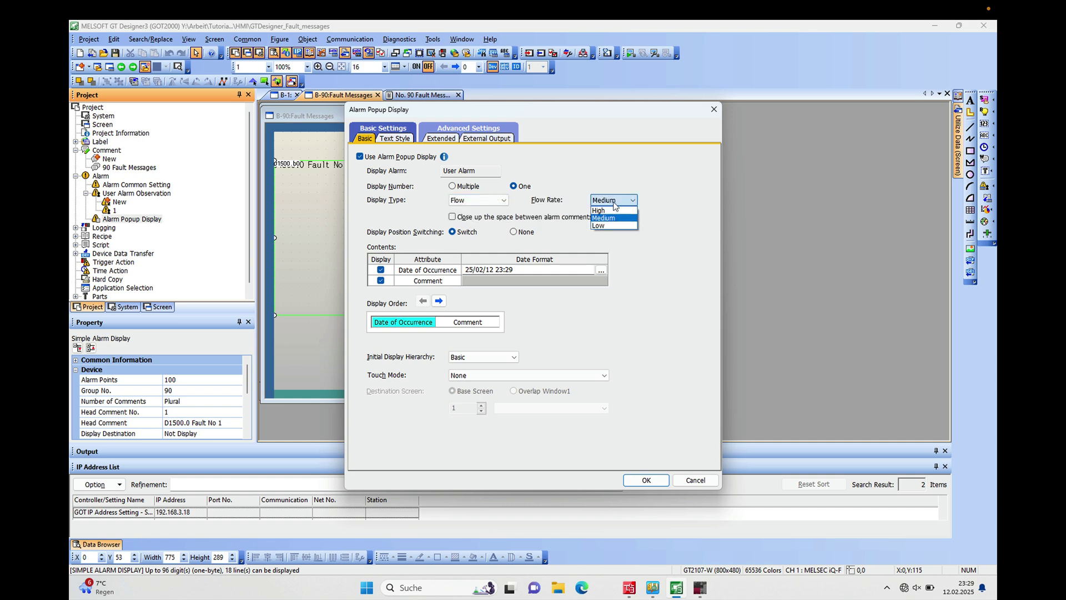
left_click(611, 211)
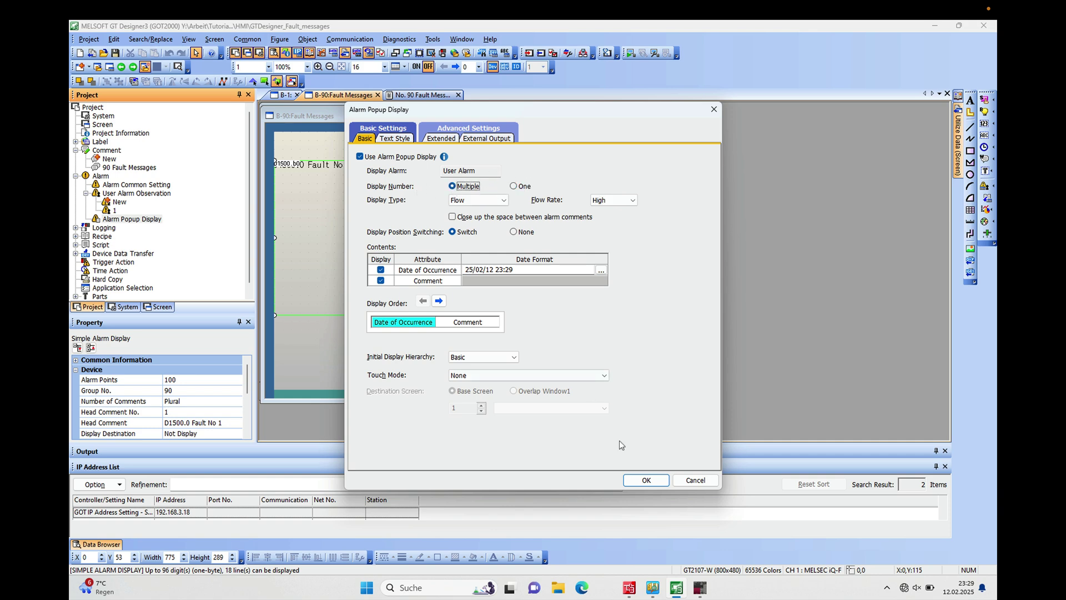
left_click(646, 481)
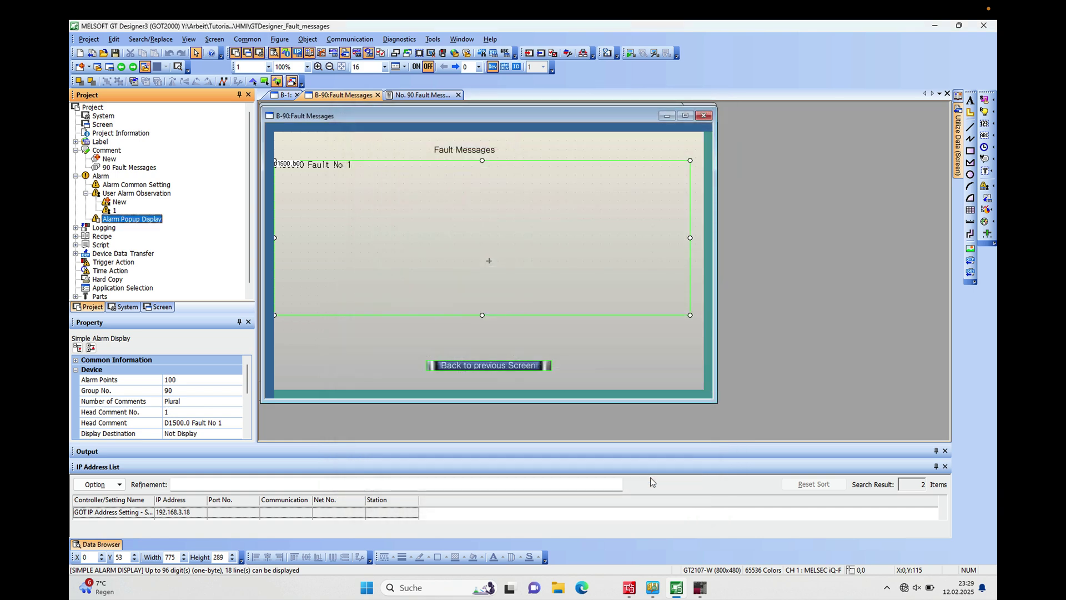
Step: Run the simulator, open Fault Messages, and move the simulator window to the right
left_click(630, 54)
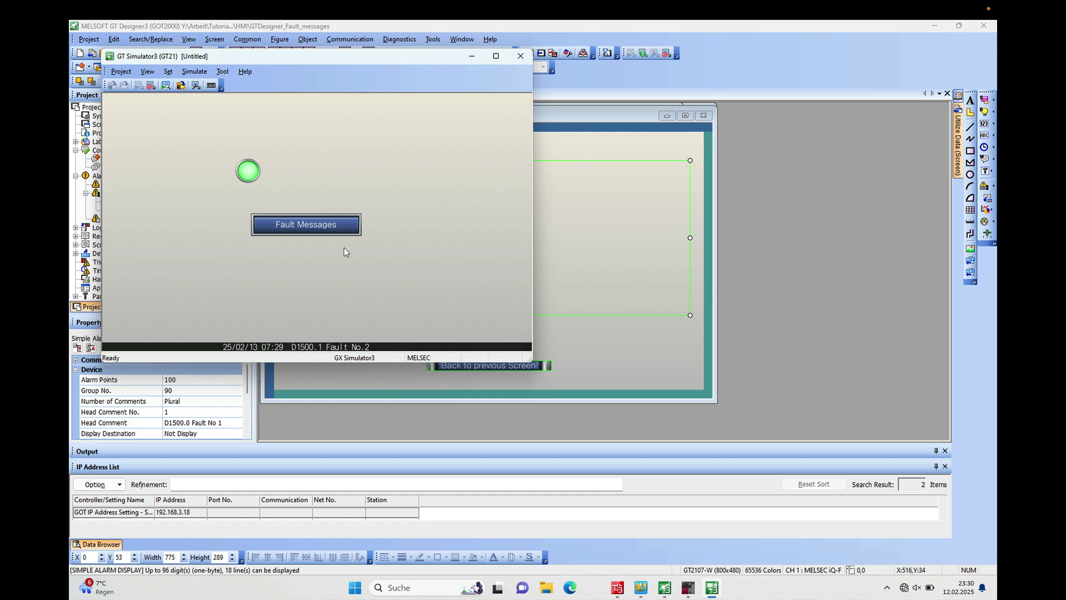
left_click(323, 225)
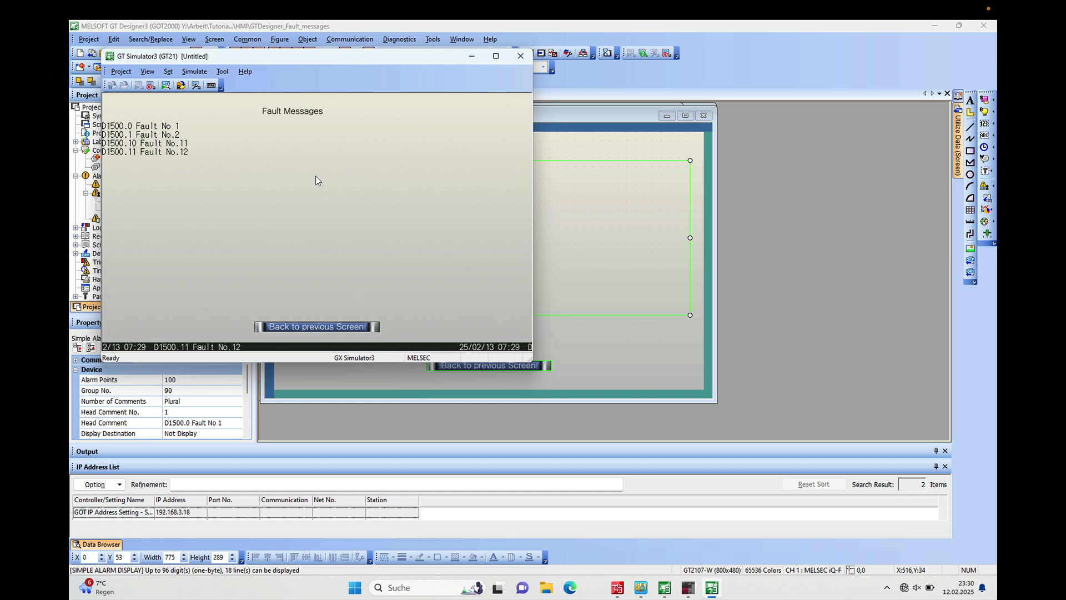
left_click_drag(285, 57, 475, 68)
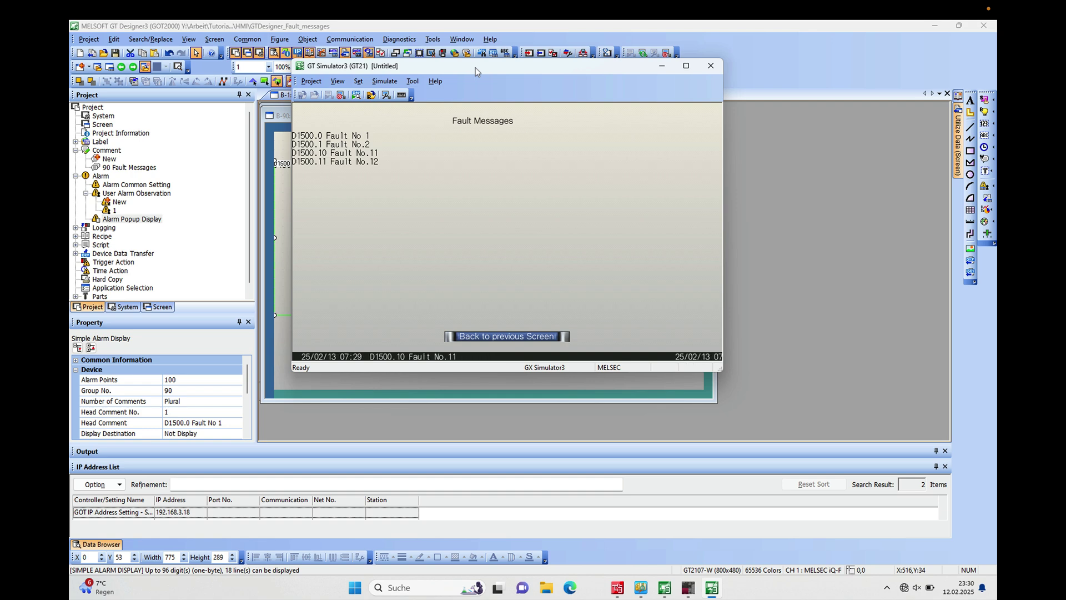